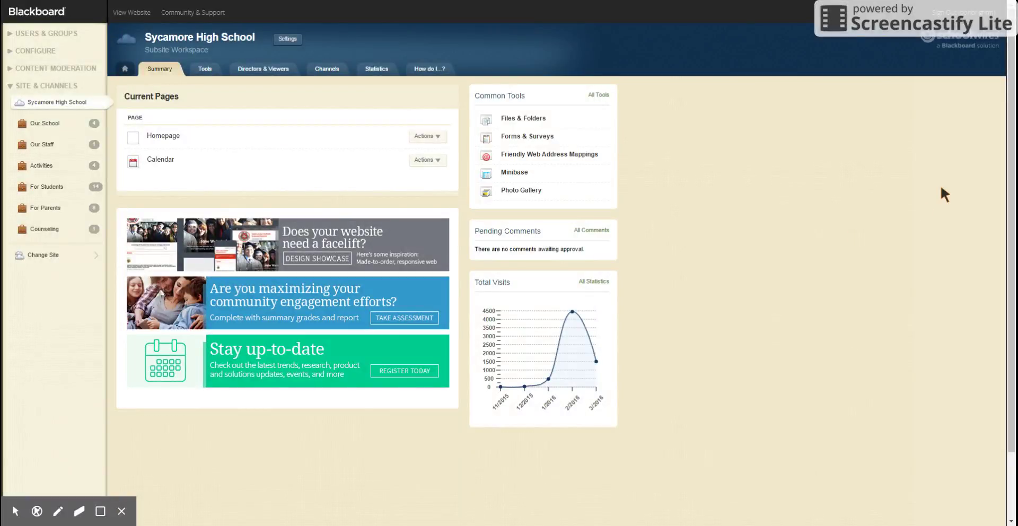
Step: Go to Counseling, then Counseling Department, and open its Welcome page
click(66, 227)
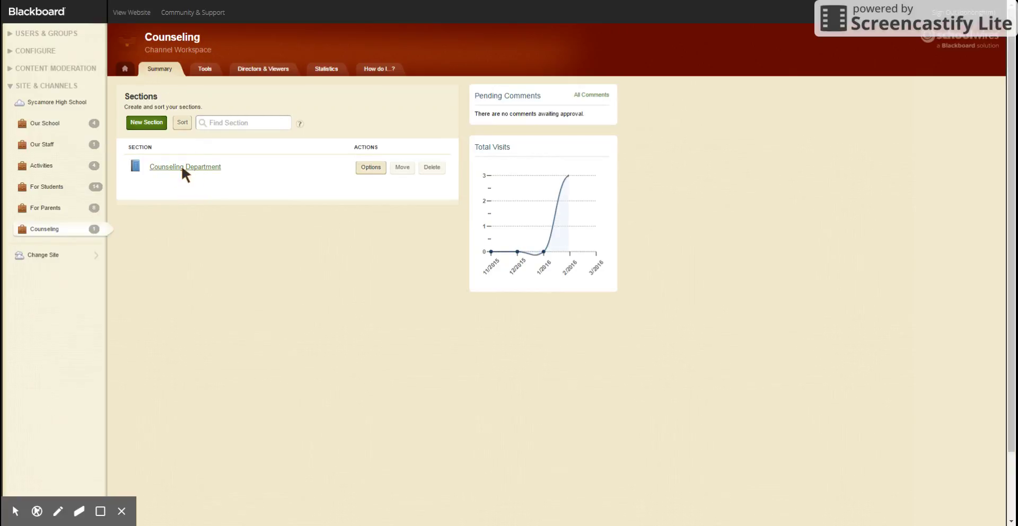
click(182, 166)
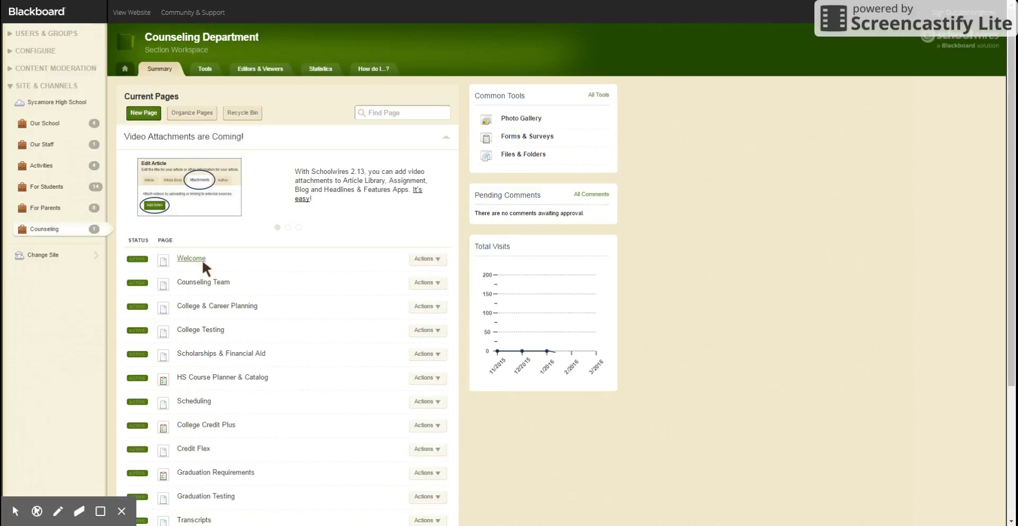
click(197, 259)
Step: Type the line 'Add new information' at the end of the Welcome text and start a new line
click(212, 169)
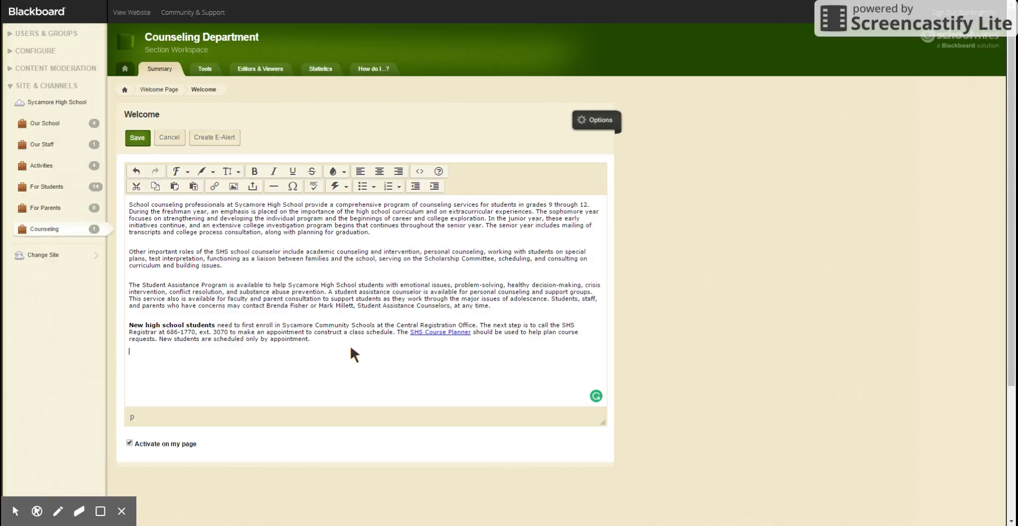
text(Add new informtaion)
key(BackSpace)
key(BackSpace)
key(BackSpace)
key(BackSpace)
text(ation)
key(Return)
Step: Turn on Paste as Text and accept the spelling correction to 'information'
click(193, 189)
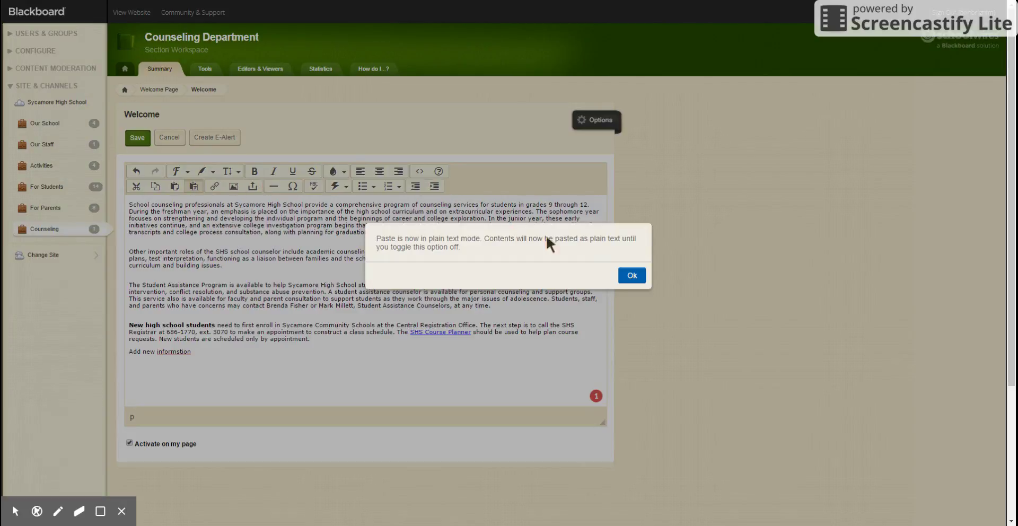
click(639, 274)
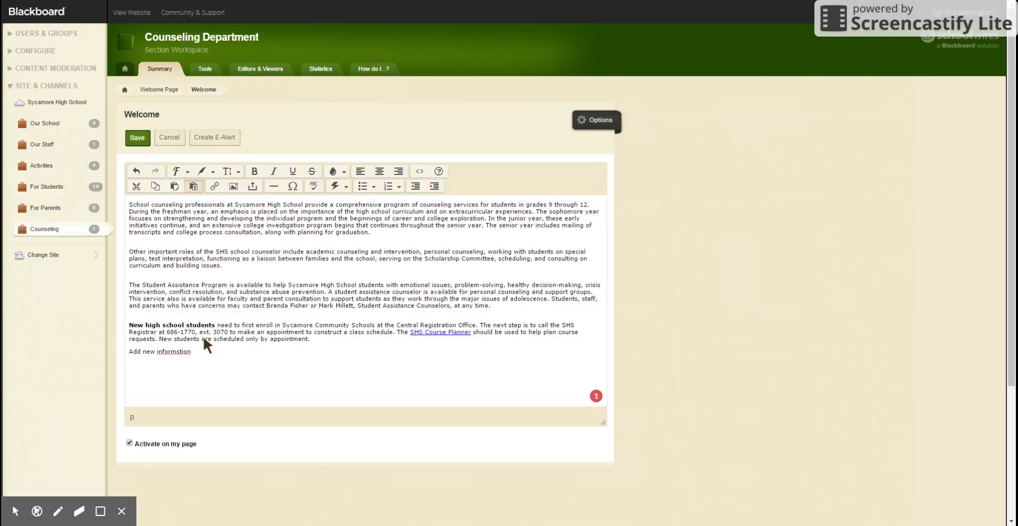
click(175, 352)
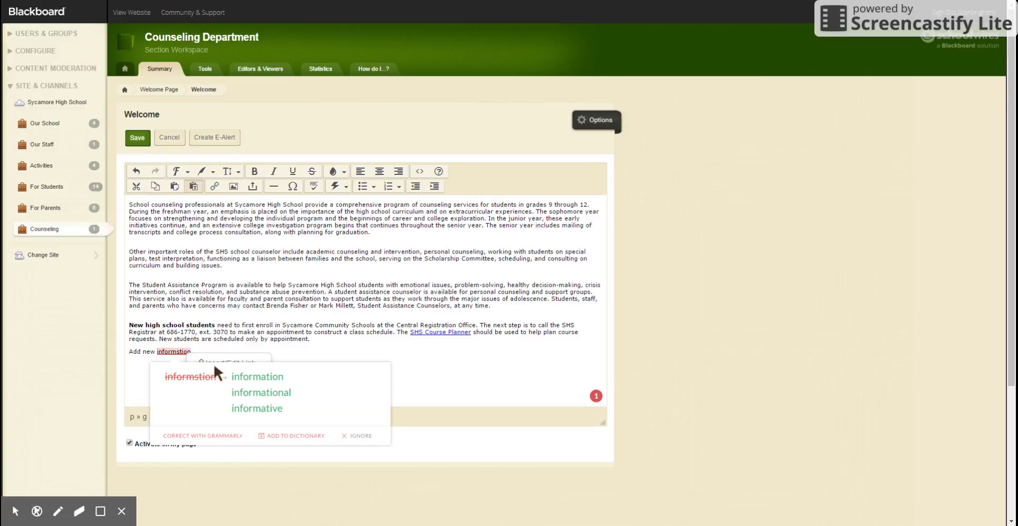
click(253, 377)
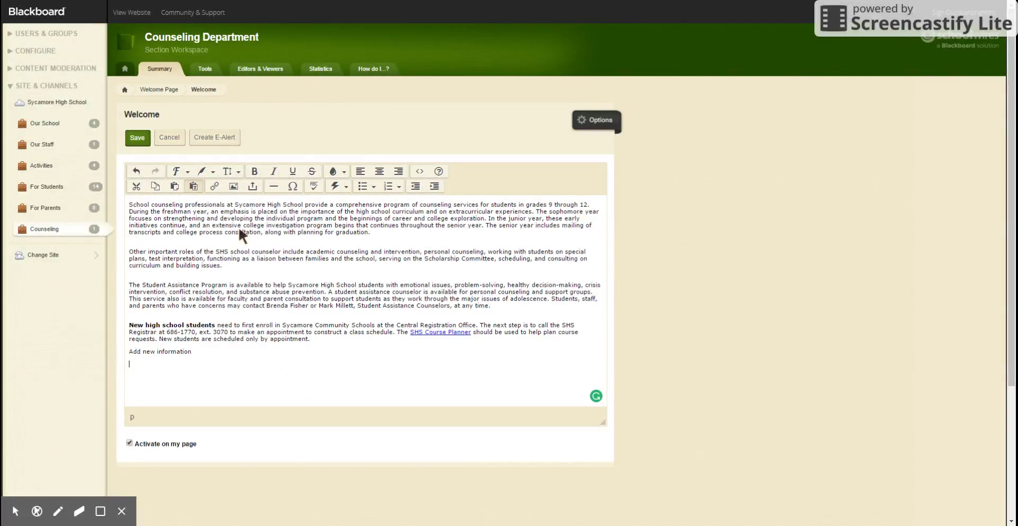
click(215, 187)
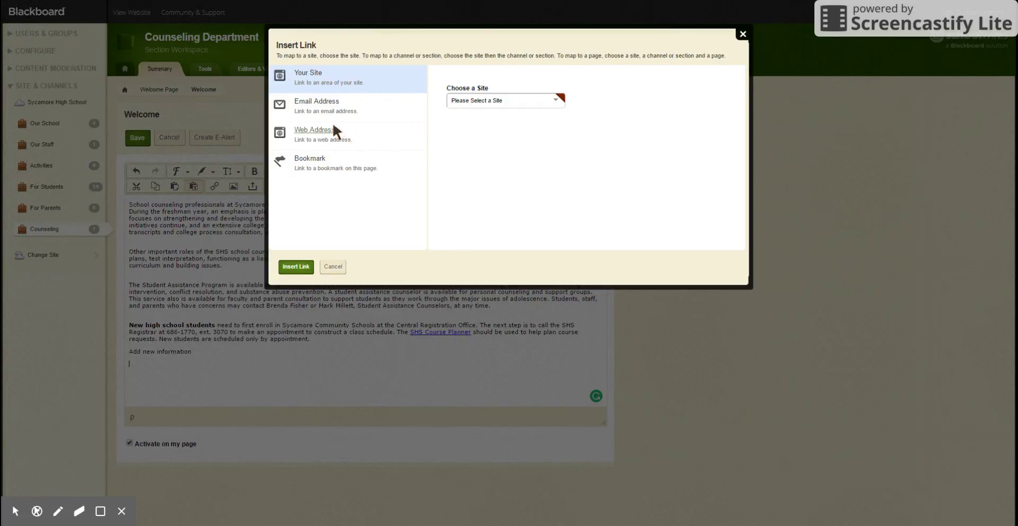
click(326, 101)
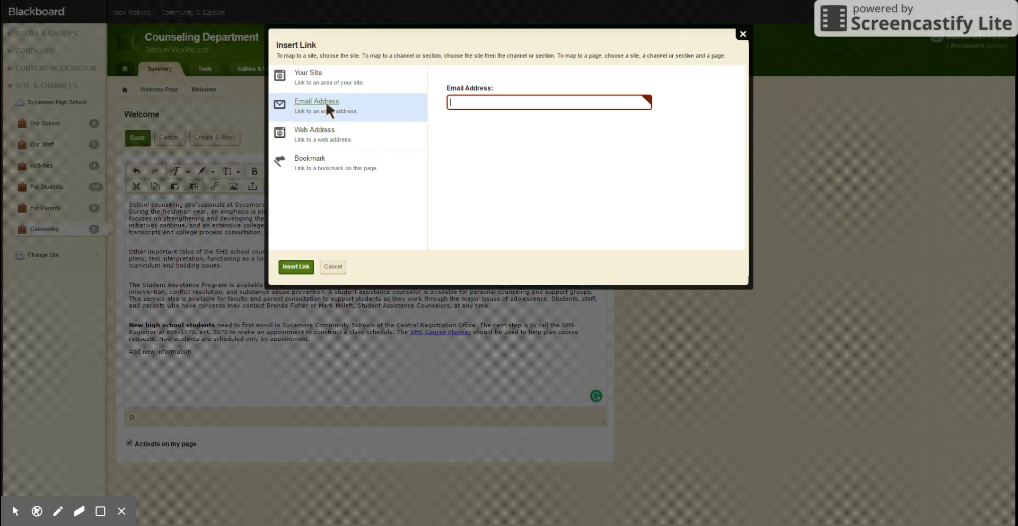
click(336, 132)
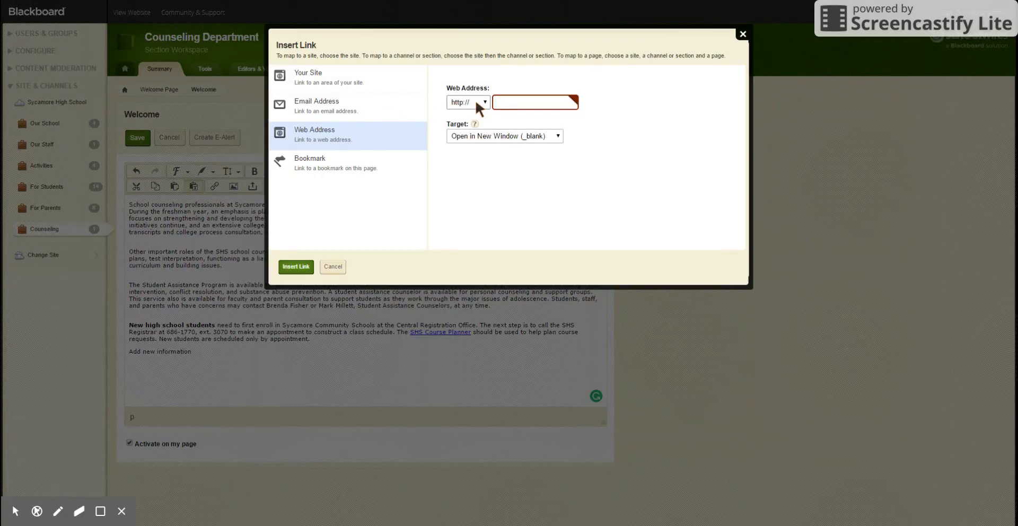
click(511, 99)
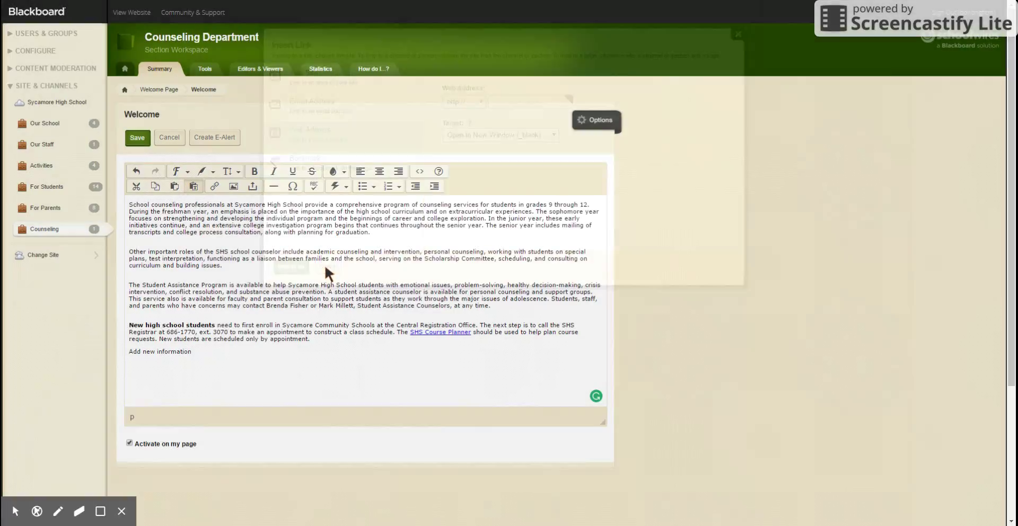
Step: Dismiss the link window, then upload 20160311_185438.jpg as a new image with No Resizing
click(333, 267)
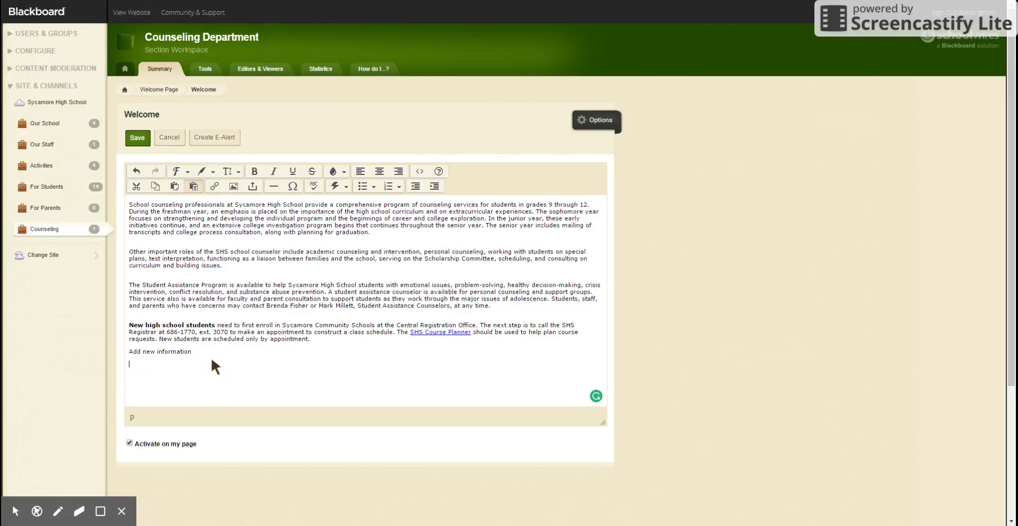
click(233, 186)
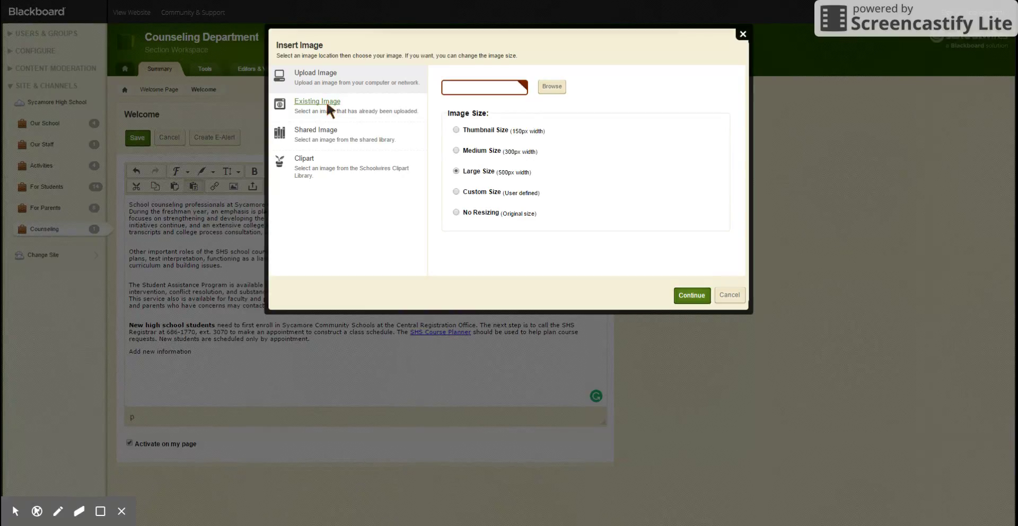
click(541, 88)
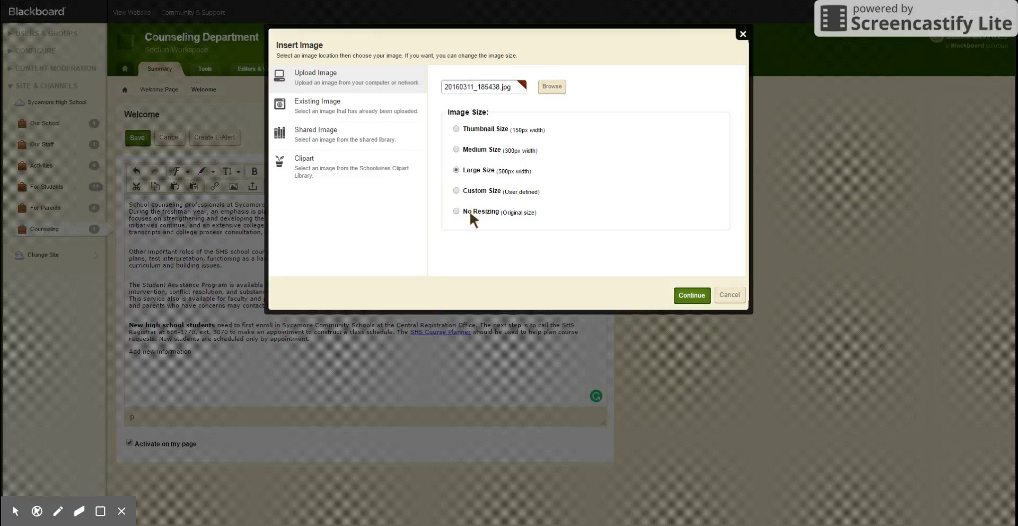
click(692, 296)
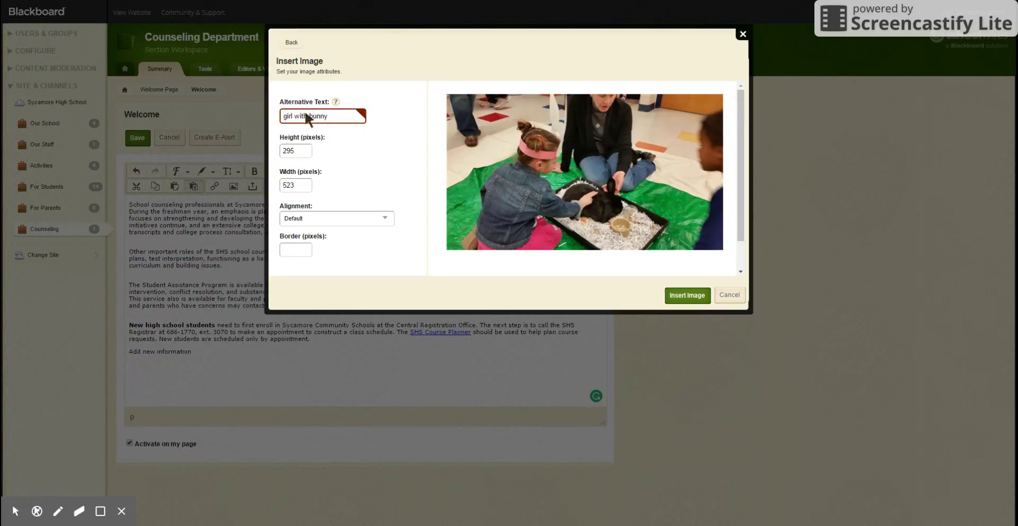
Step: Set the photo's width to 250, align it Right, and insert it into the Welcome content
double_click(302, 185)
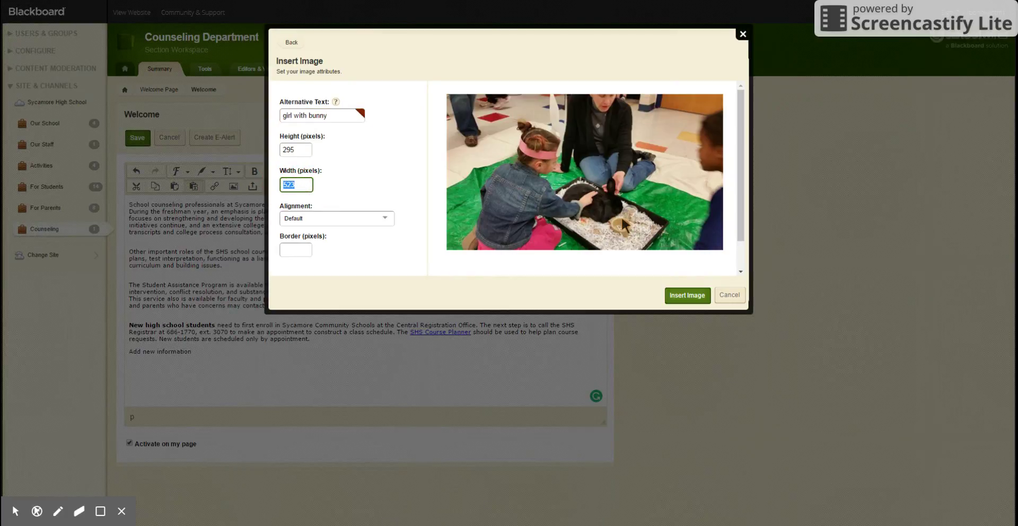
text(250)
click(318, 216)
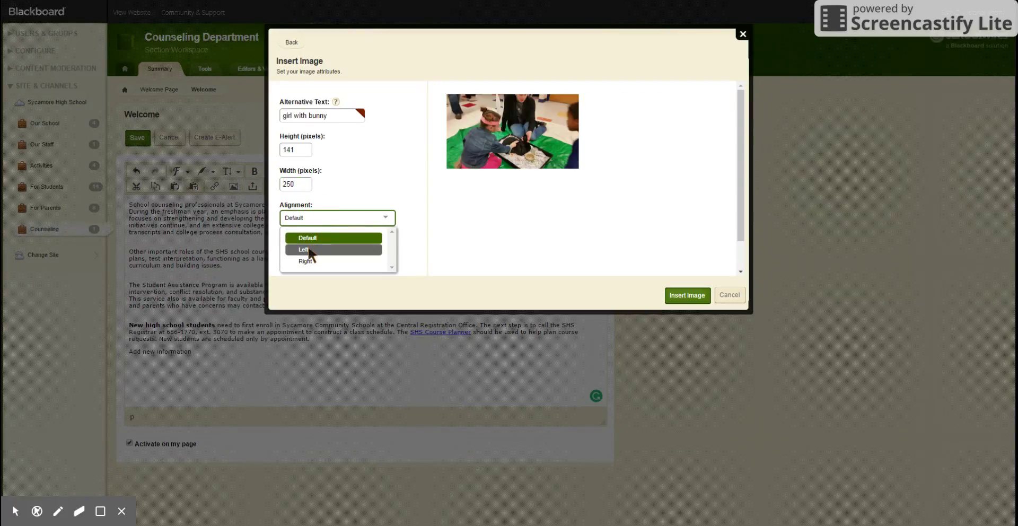
click(308, 249)
click(312, 216)
click(312, 260)
click(673, 296)
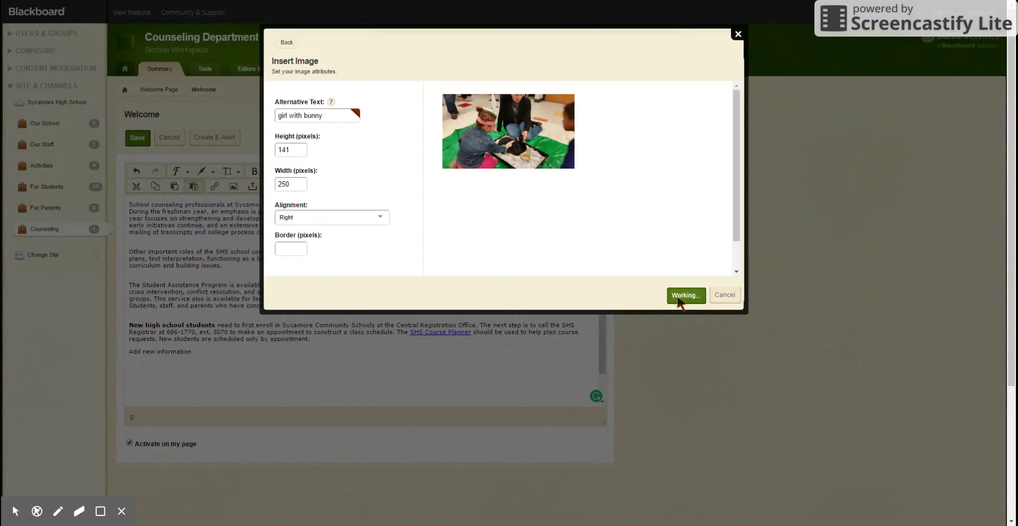
drag(602, 310, 602, 334)
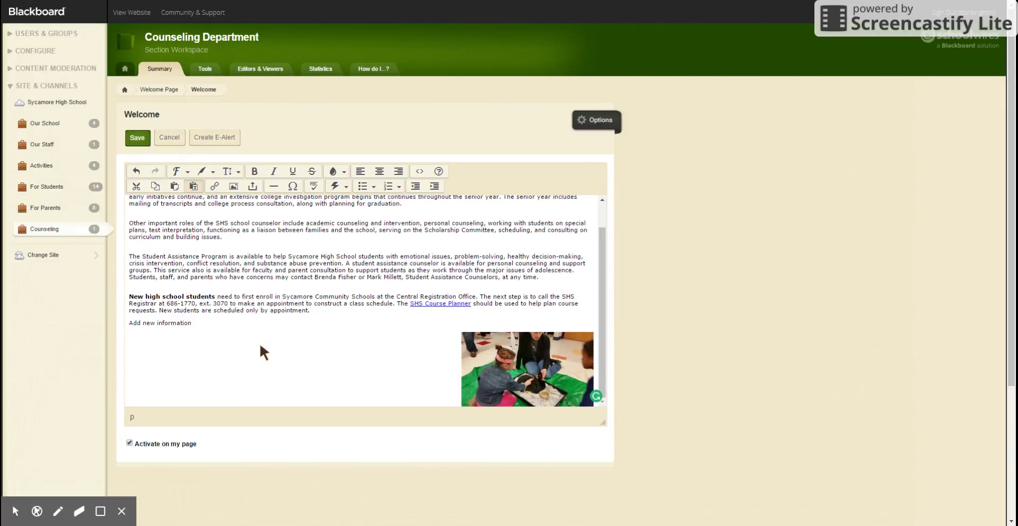
Step: Insert a 'Handbook' link to HS Handbook.pdf on the empty line, targeting _blank
click(251, 360)
click(252, 186)
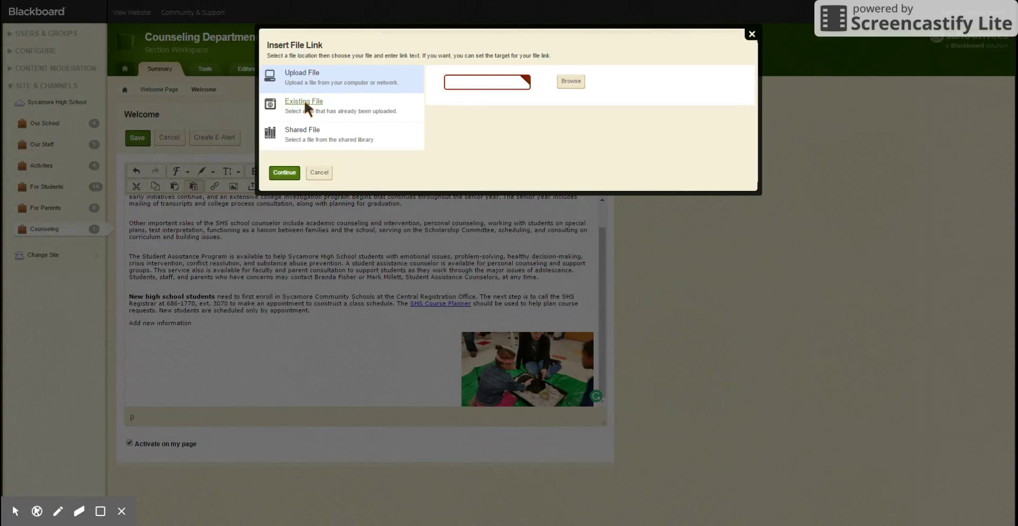
click(566, 82)
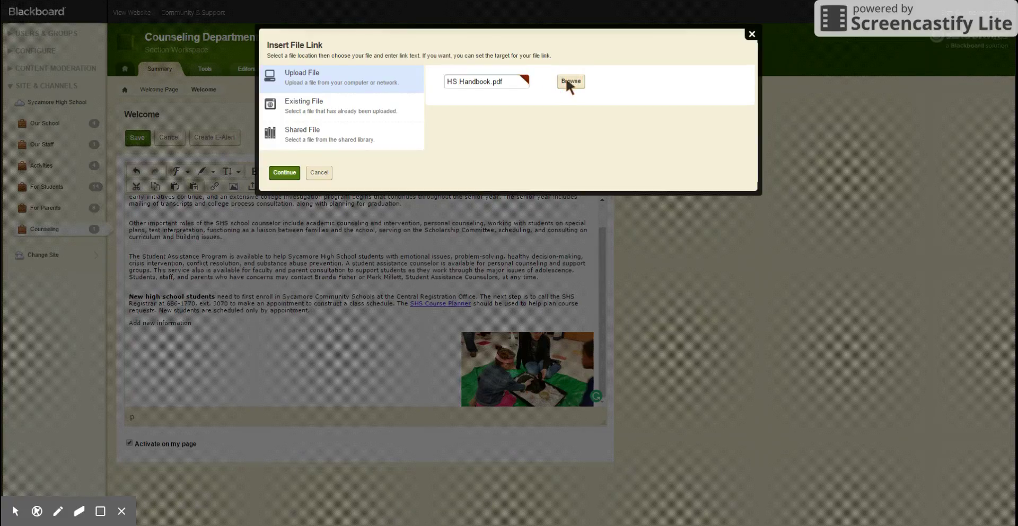
click(285, 172)
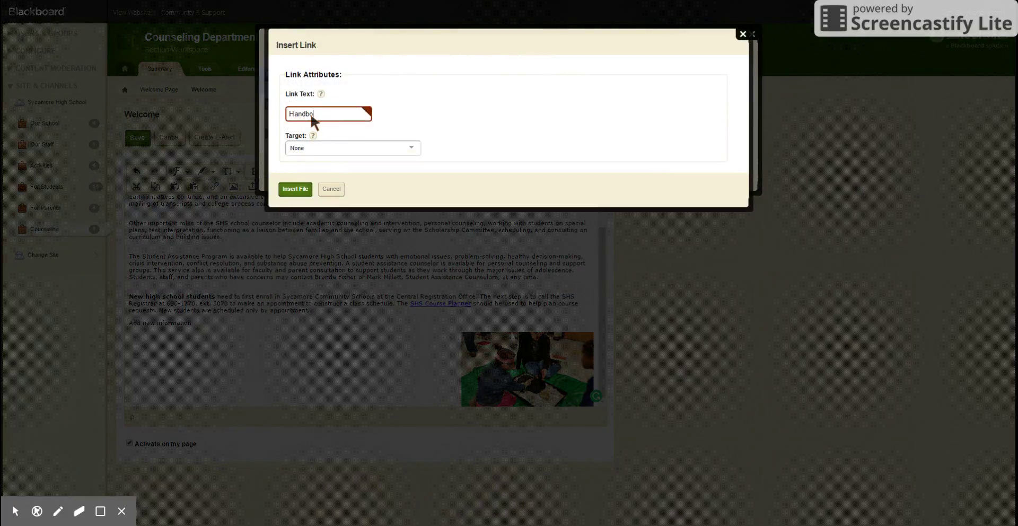
click(332, 147)
click(337, 180)
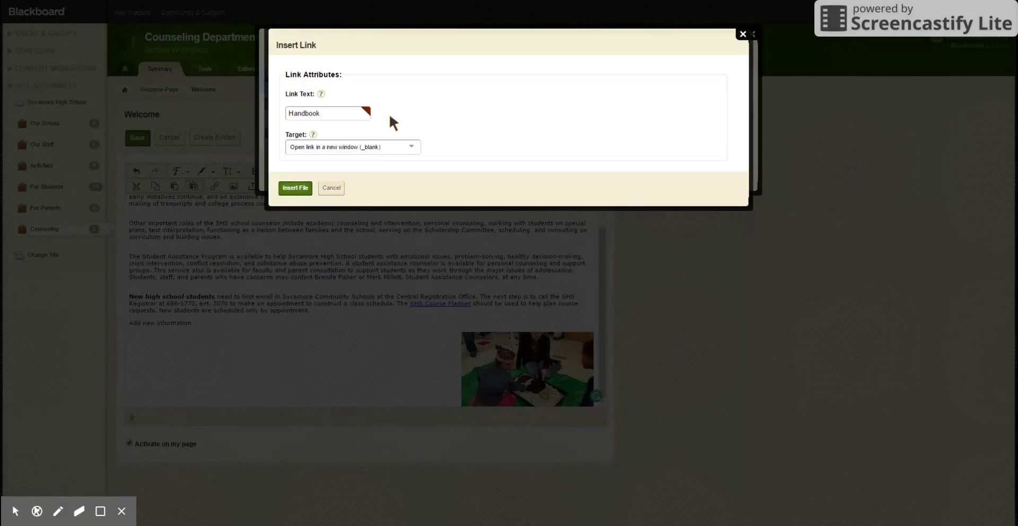
click(295, 188)
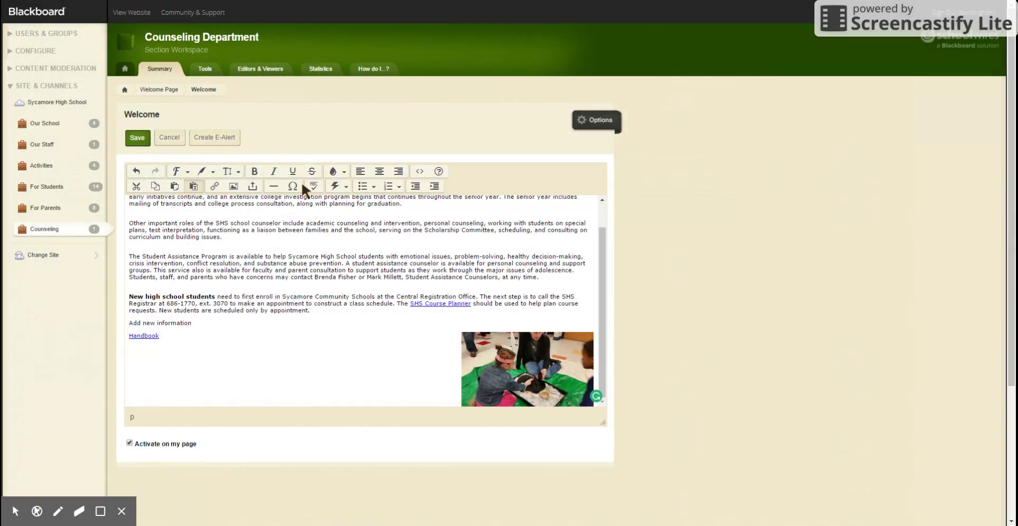
Step: Save the Welcome app's options, then save the content to return to Current Pages
click(151, 336)
click(593, 118)
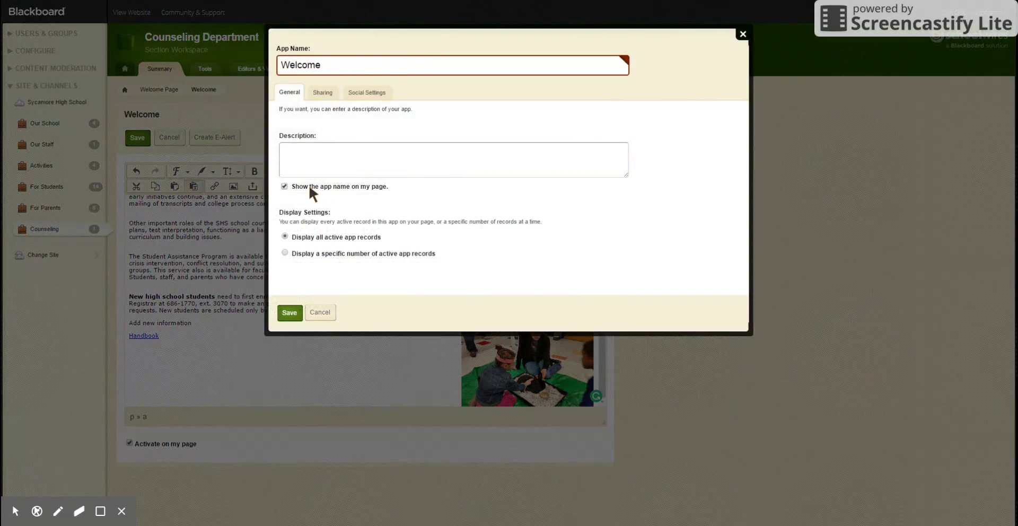
click(290, 313)
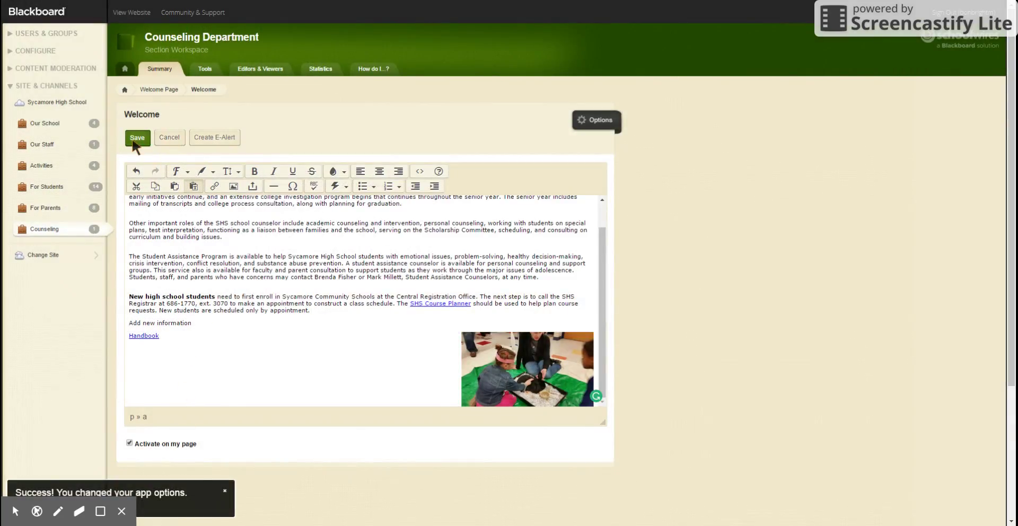
click(168, 139)
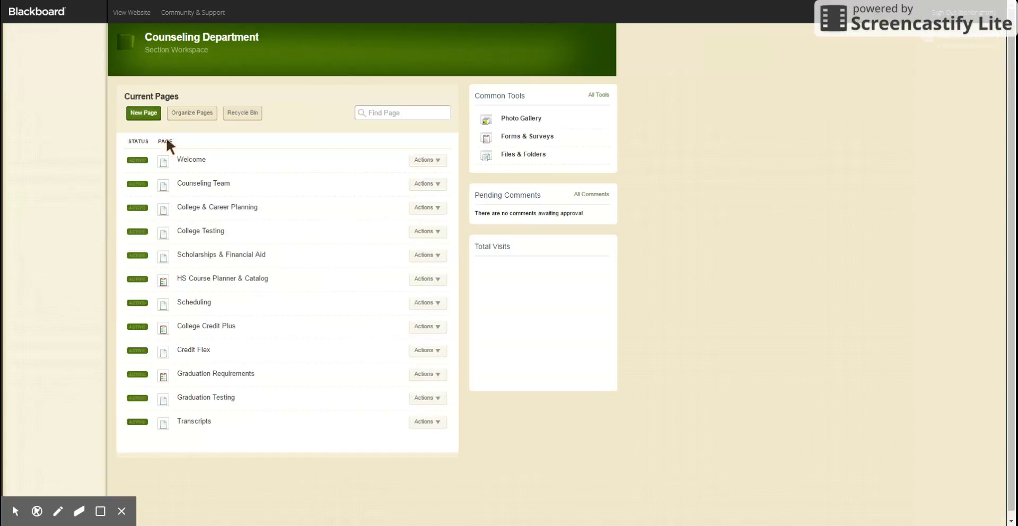
scroll(477, 461, down, 1)
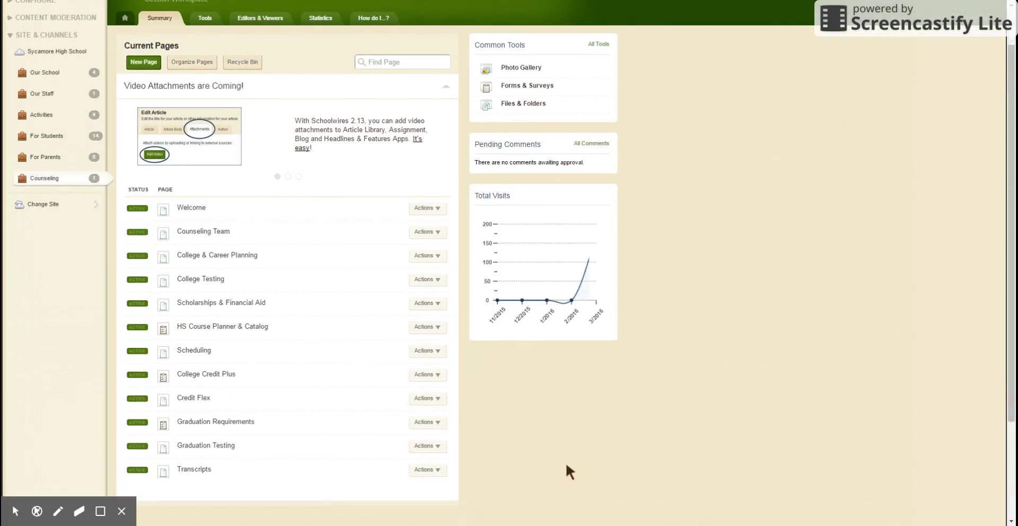